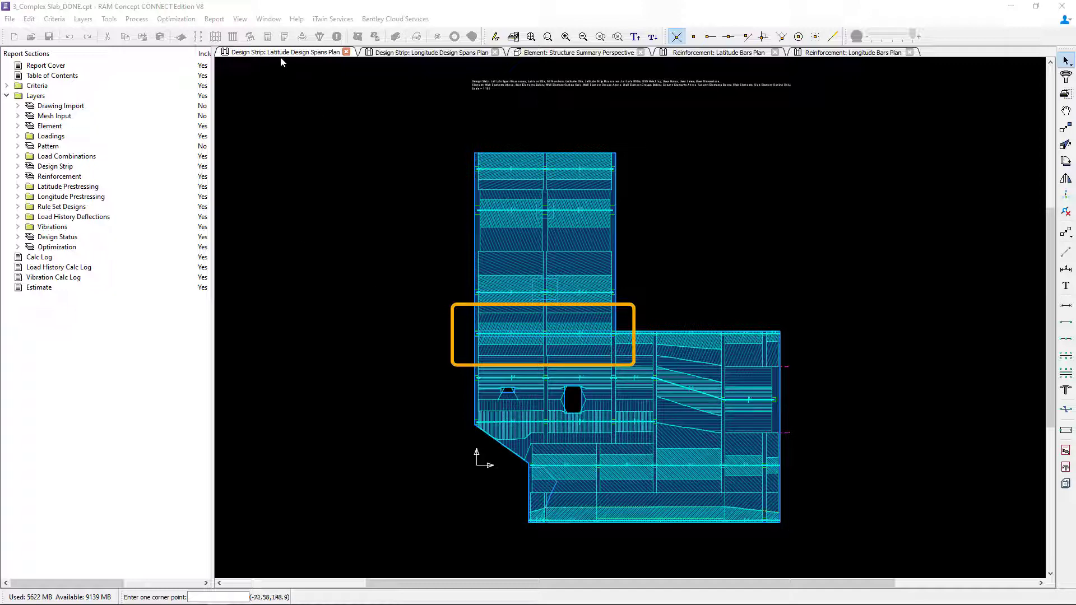
- Pick and clear the strip line, review the 3-D structure summary, then show the latitude bars plan
left_click(528, 332)
left_click(507, 335)
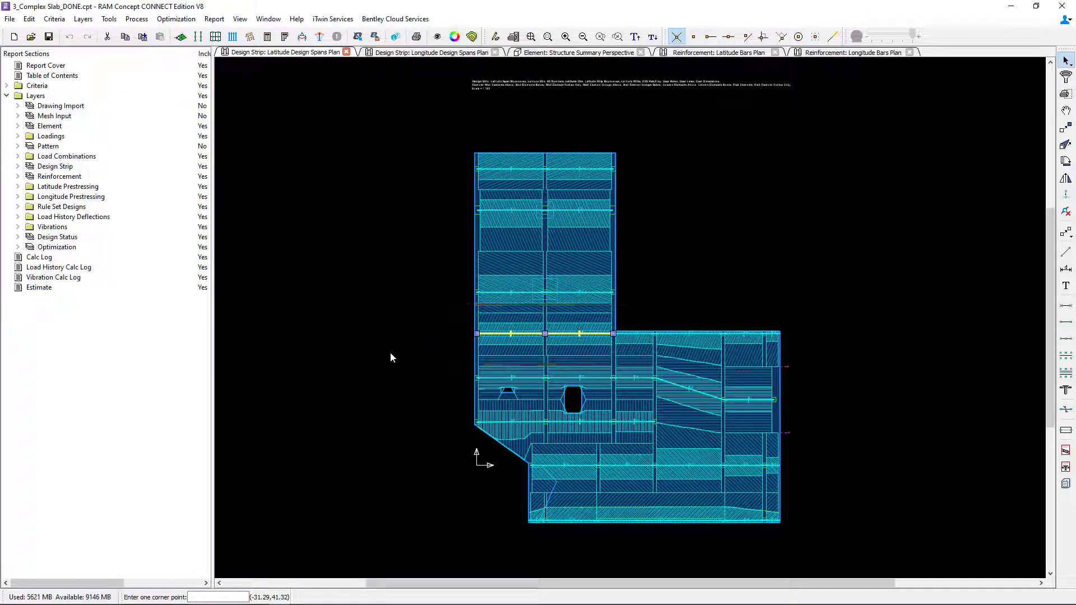
left_click(376, 346)
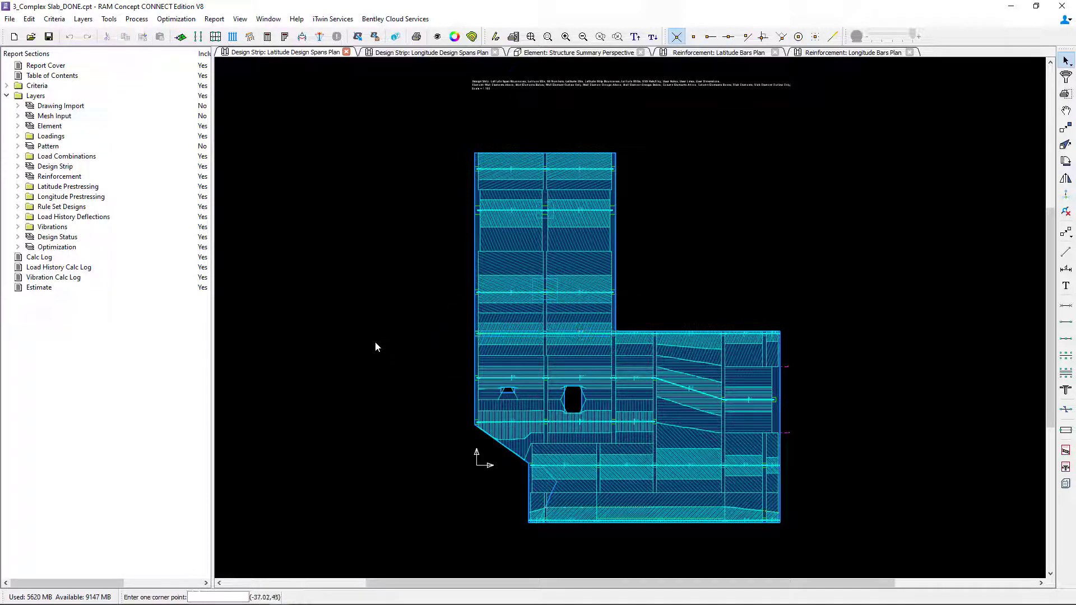
left_click(545, 54)
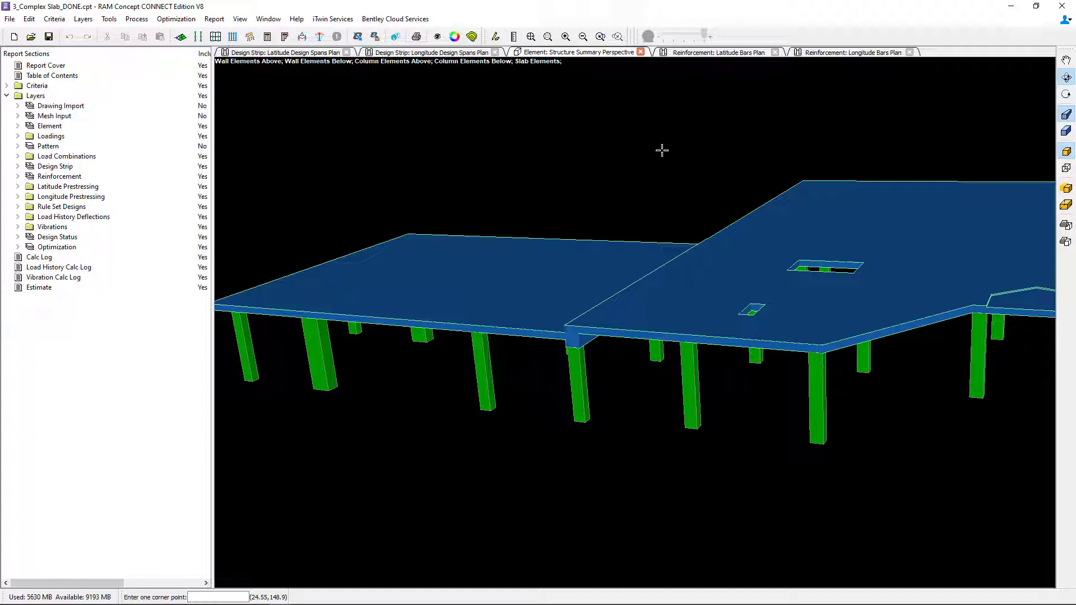
left_click(690, 53)
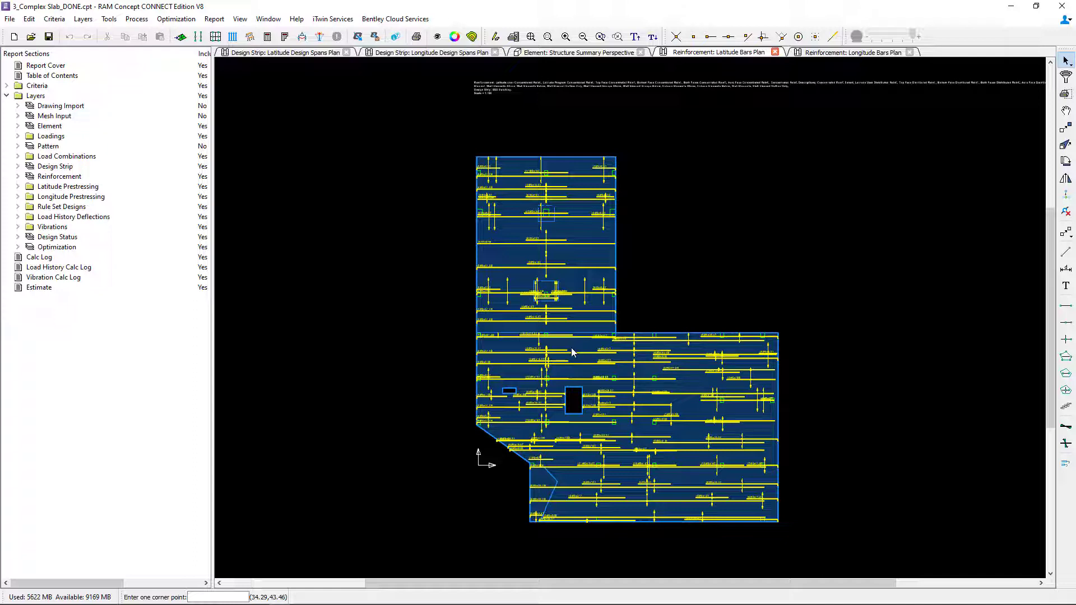
- On the latitude design spans plan, open the column strip properties of the two inside-corner strips
left_click(301, 54)
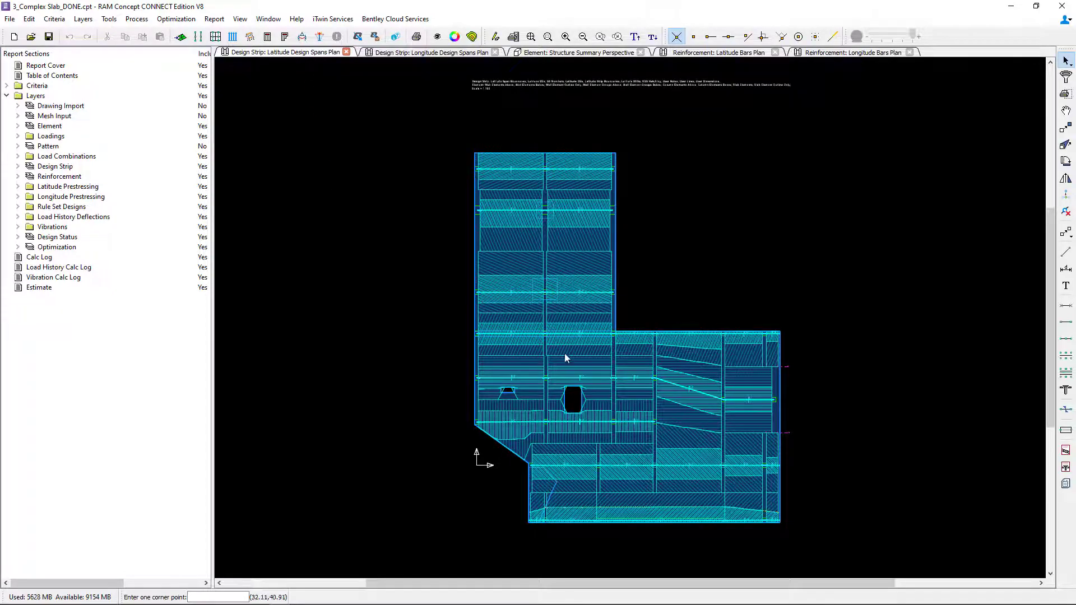
left_click(503, 326)
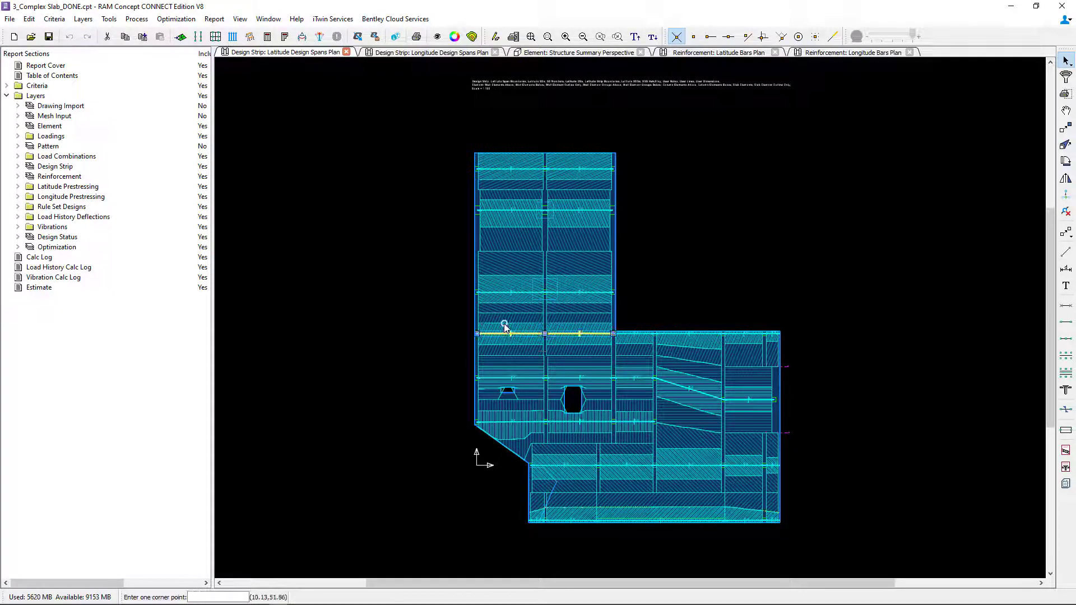
right_click(504, 326)
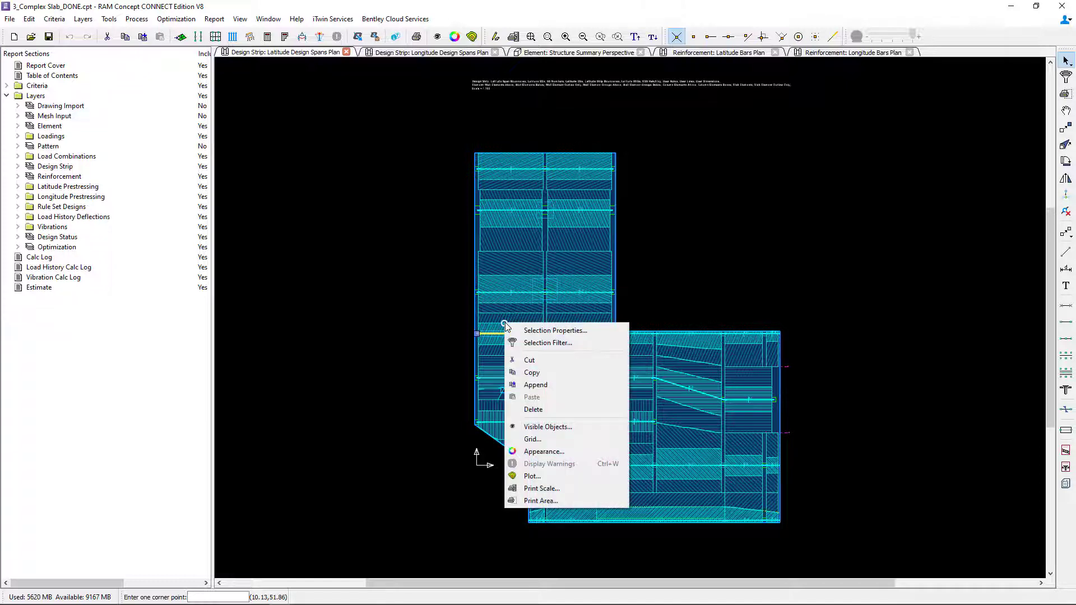
left_click(521, 330)
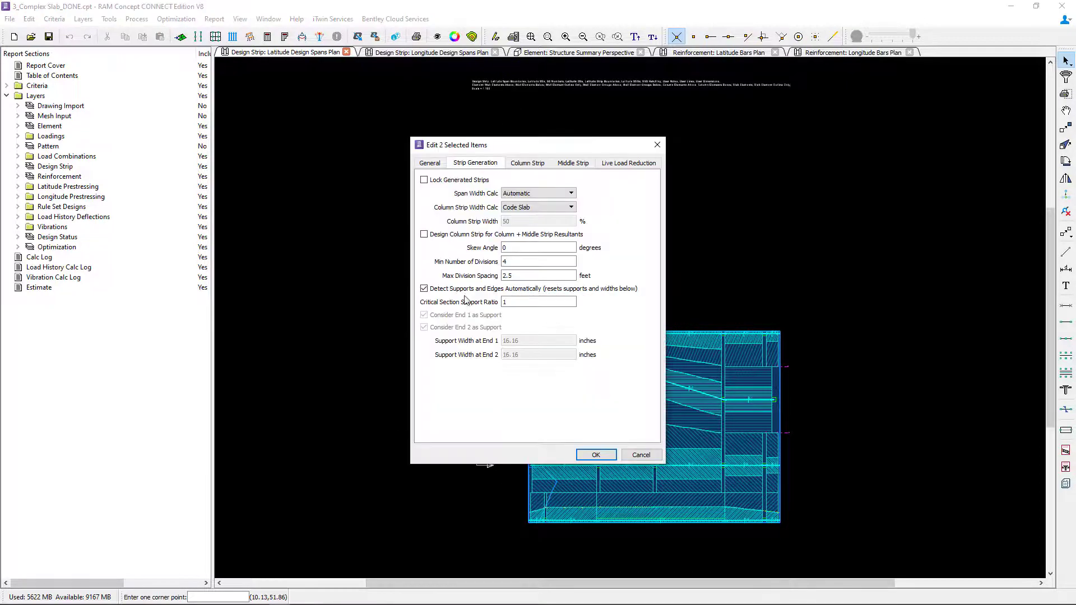
left_click(523, 166)
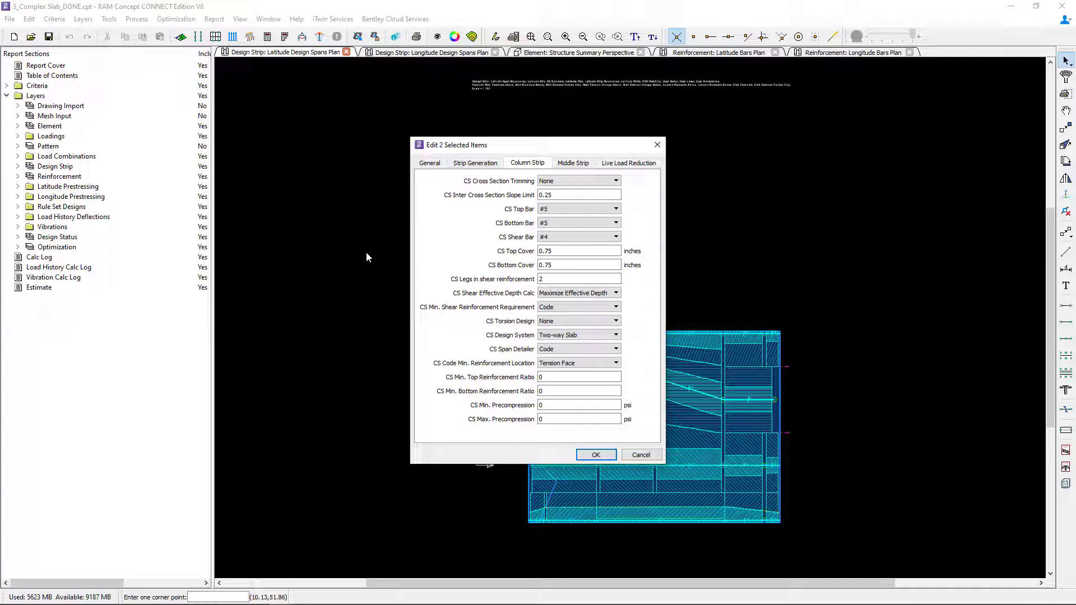
- Set column strip minimum shear to Shear And Torsion, torsion design to Beam, design system to Beam
left_click(558, 307)
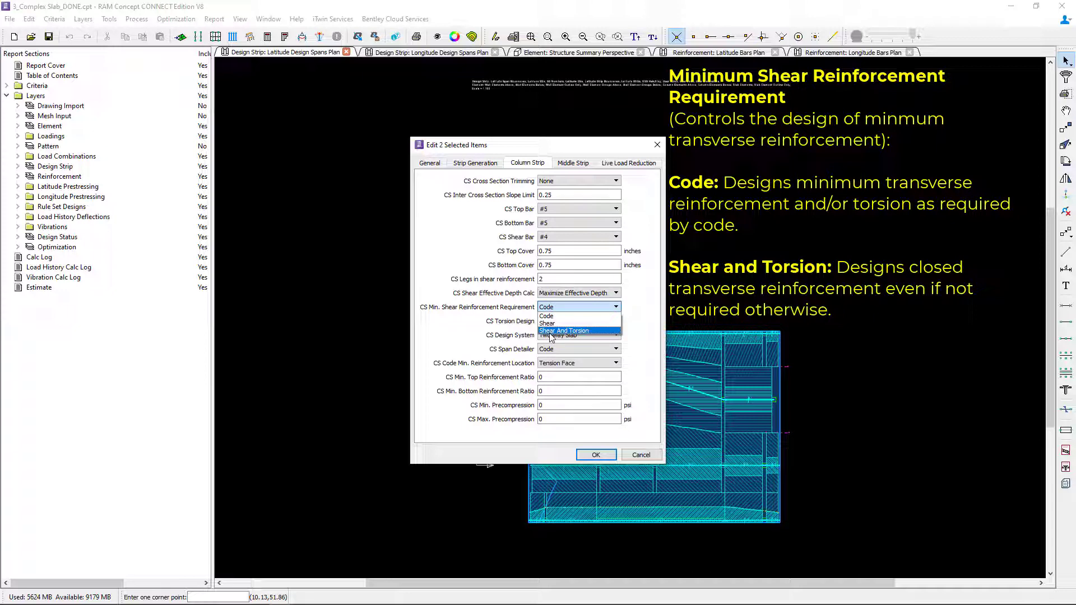
left_click(549, 332)
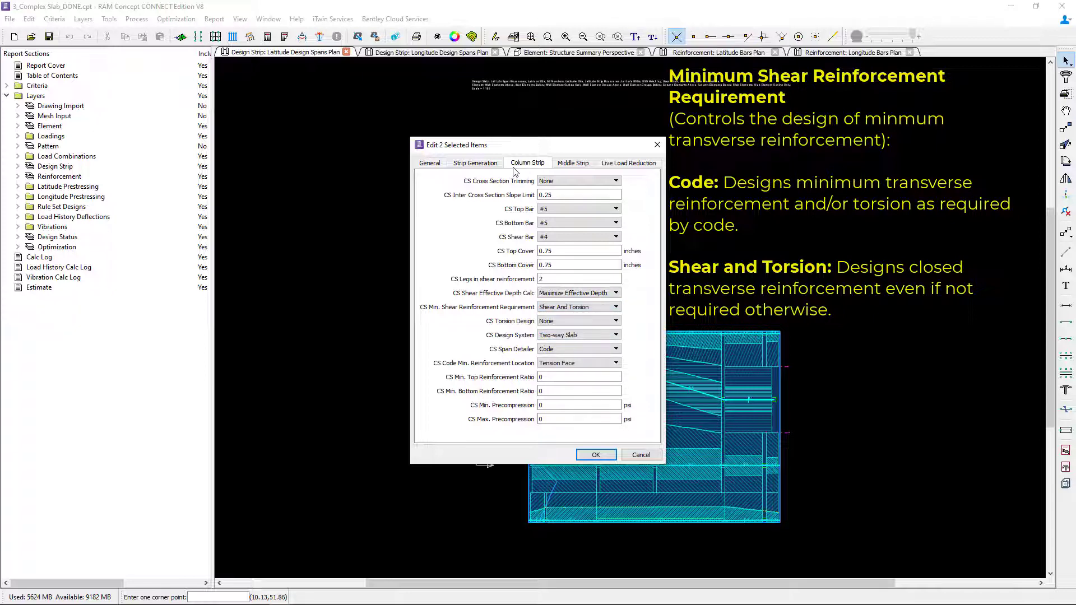
left_click(566, 321)
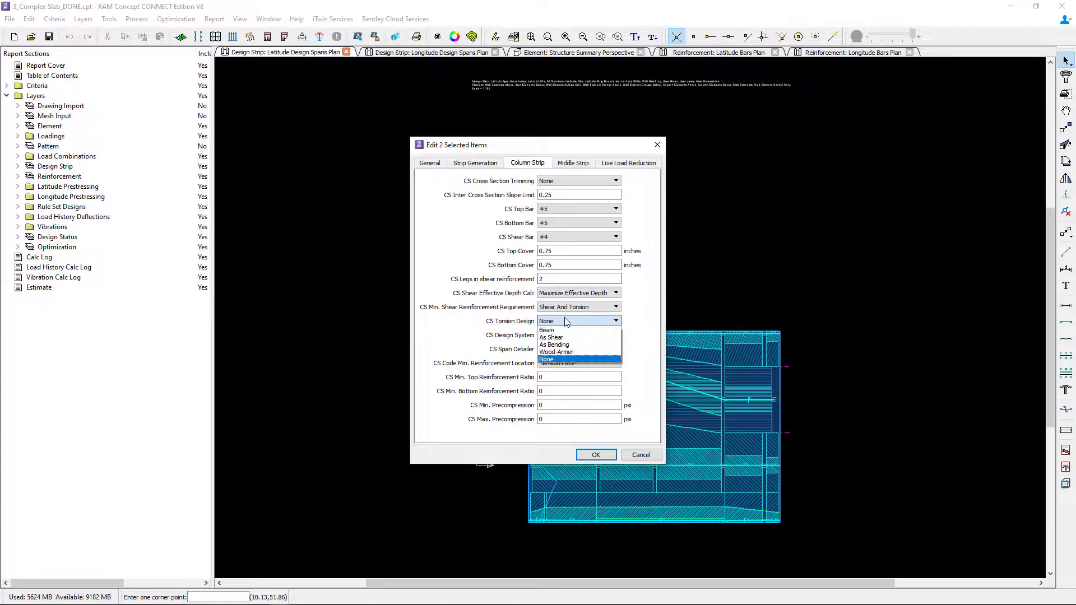
left_click(548, 331)
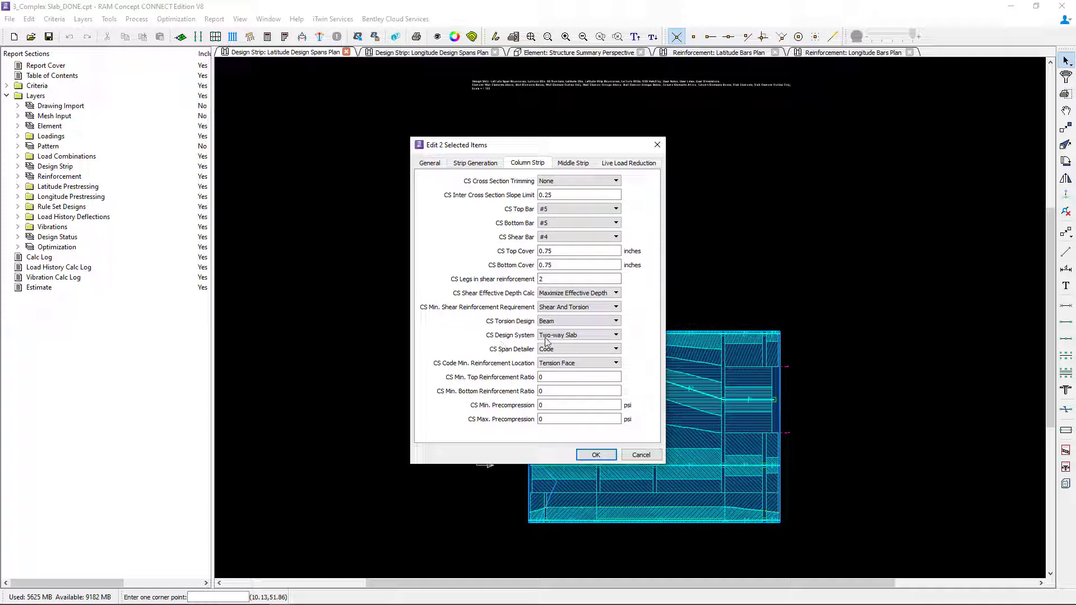
left_click(546, 336)
left_click(542, 359)
- Uncheck 'Middle Strip uses Column Strip Properties' and move to the strip generation settings
left_click(571, 163)
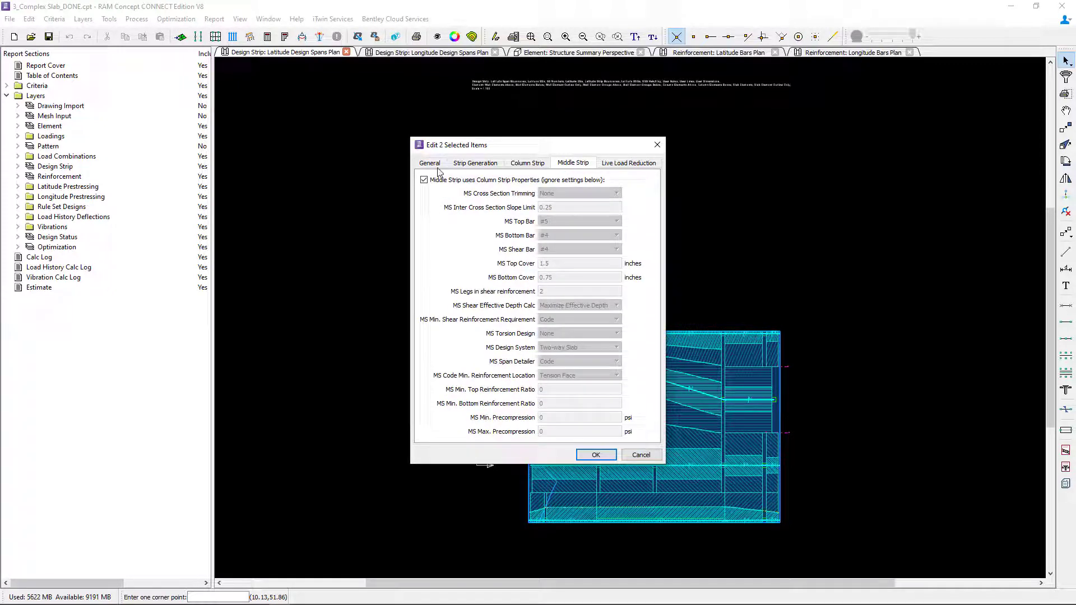
left_click(423, 180)
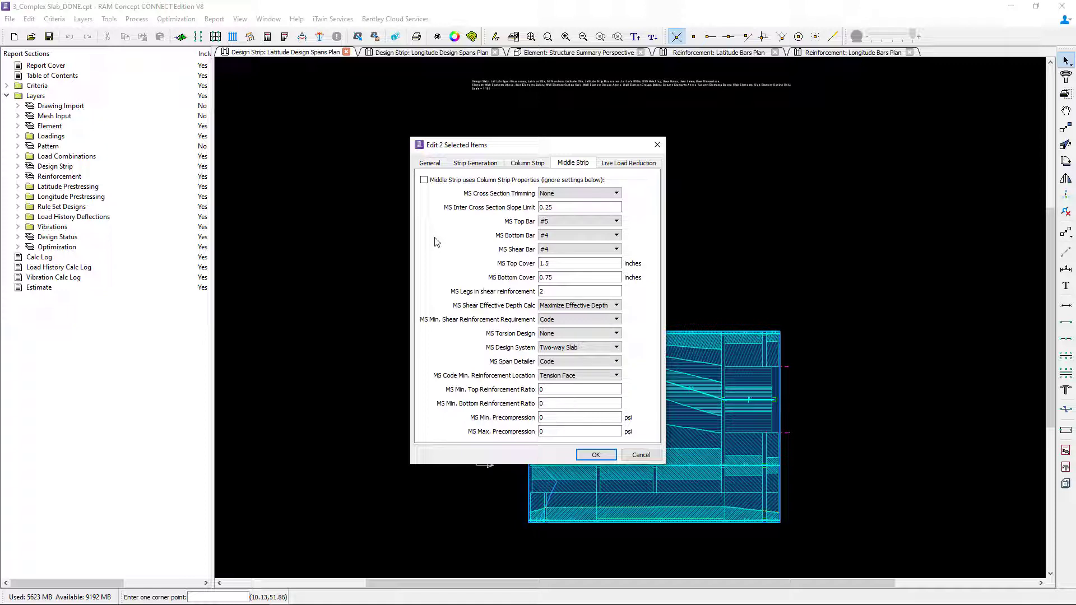
left_click(474, 163)
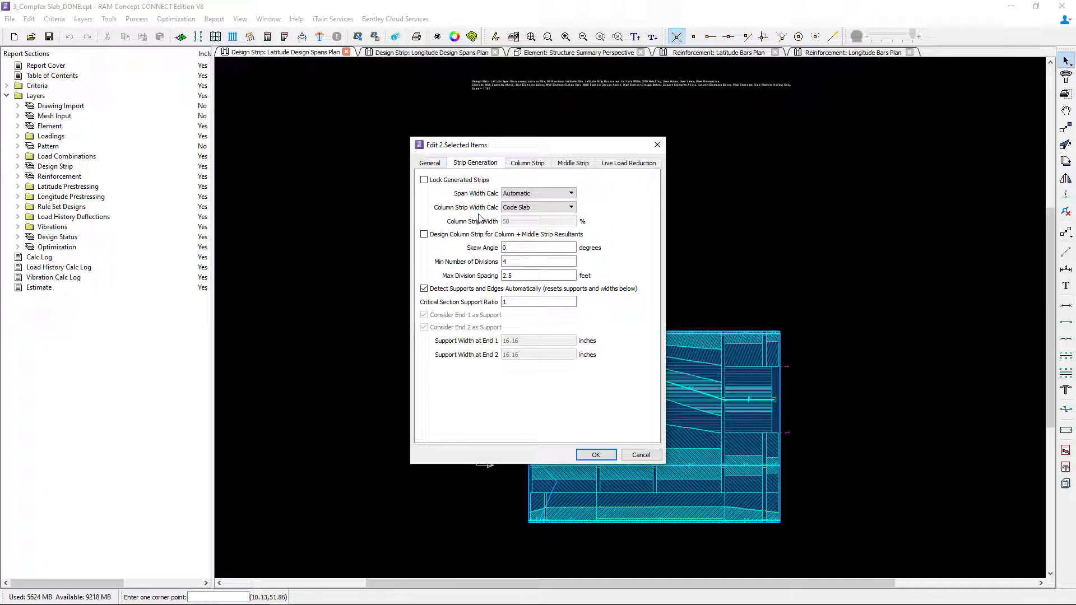
- Change Column Strip Width Calc from Code Slab to Code T-beam, then view cross section trimming choices
left_click(532, 209)
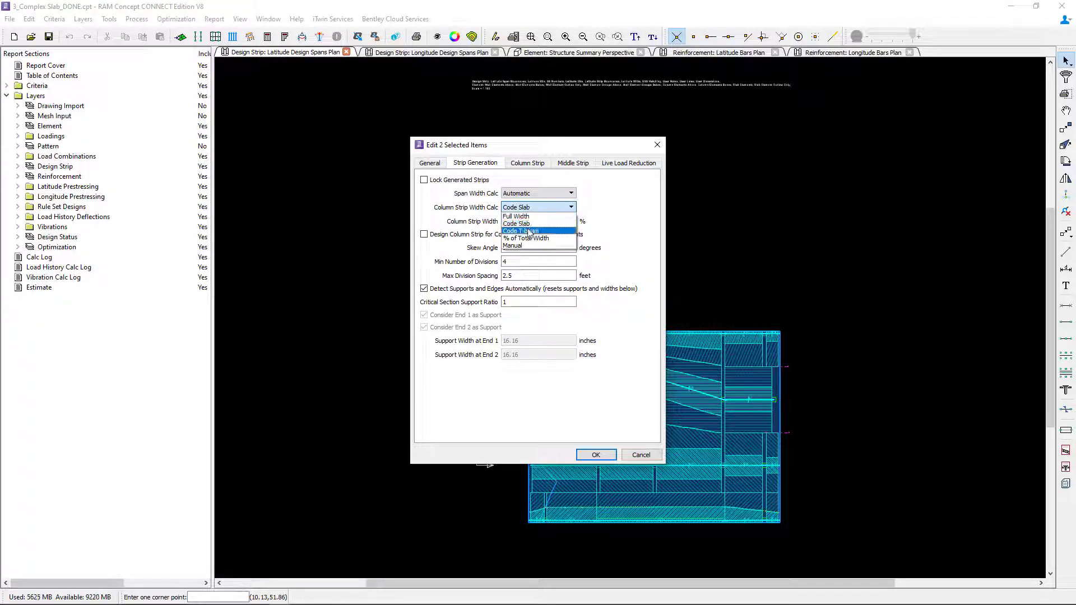
left_click(531, 231)
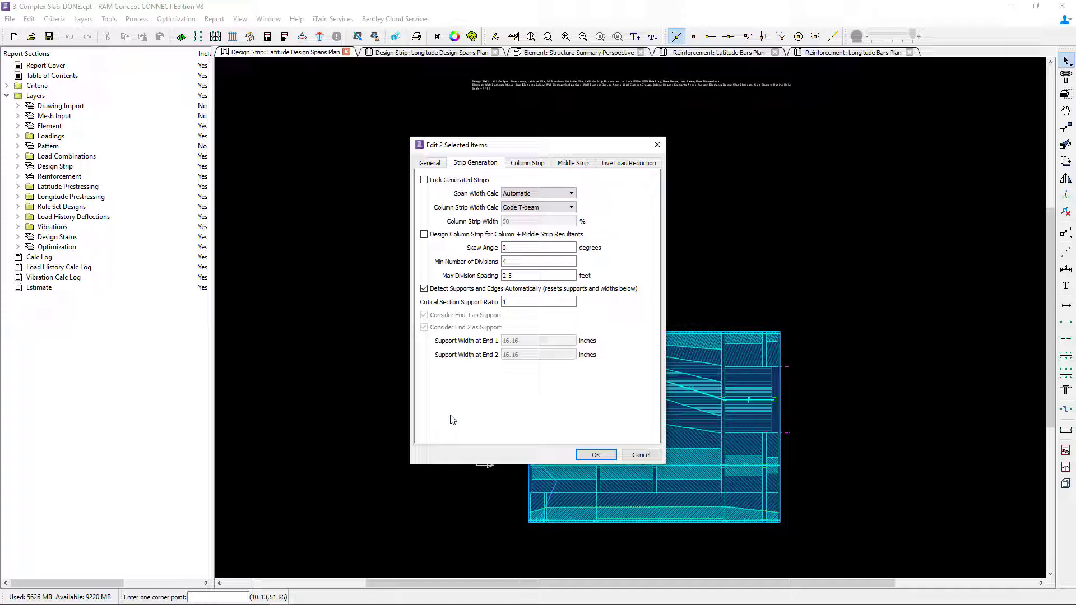
left_click(528, 164)
left_click(553, 181)
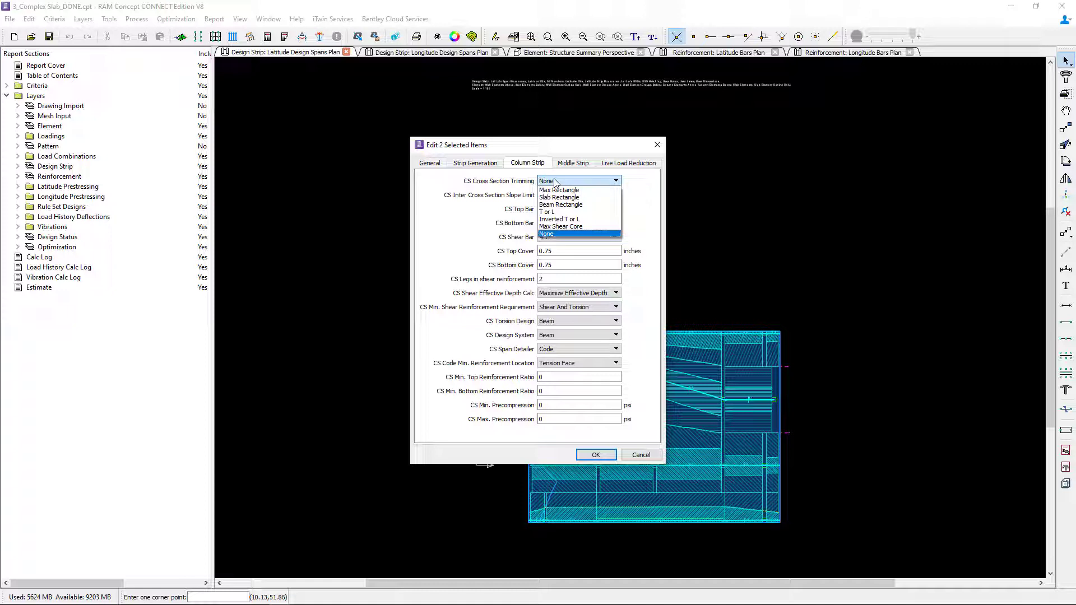
left_click(555, 182)
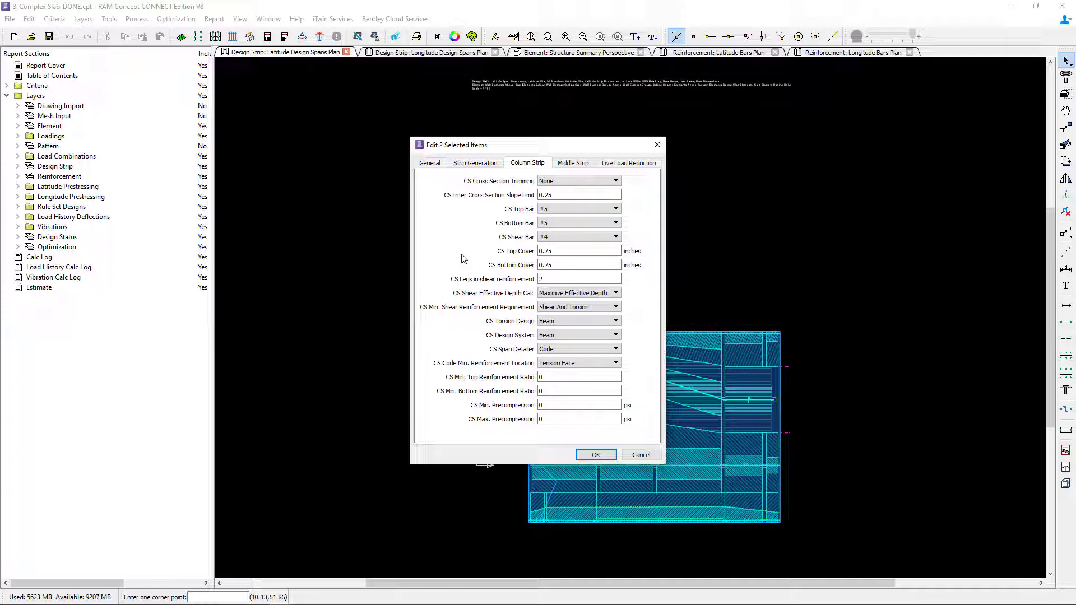
- Apply the strip edits and recalculate the slab, continuing past each analysis warning
left_click(594, 455)
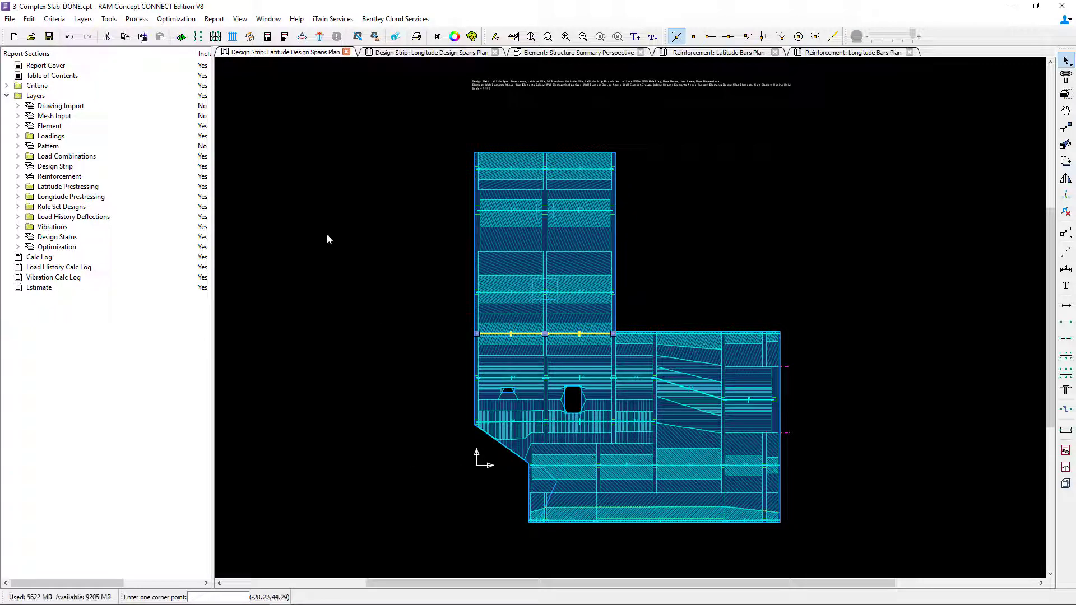
left_click(267, 37)
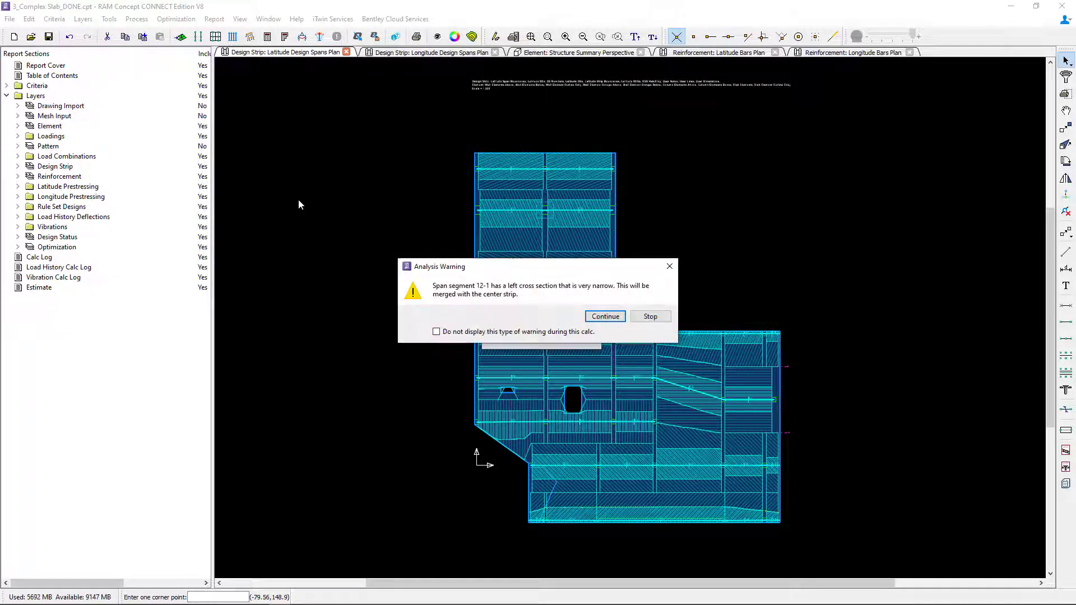
left_click(597, 317)
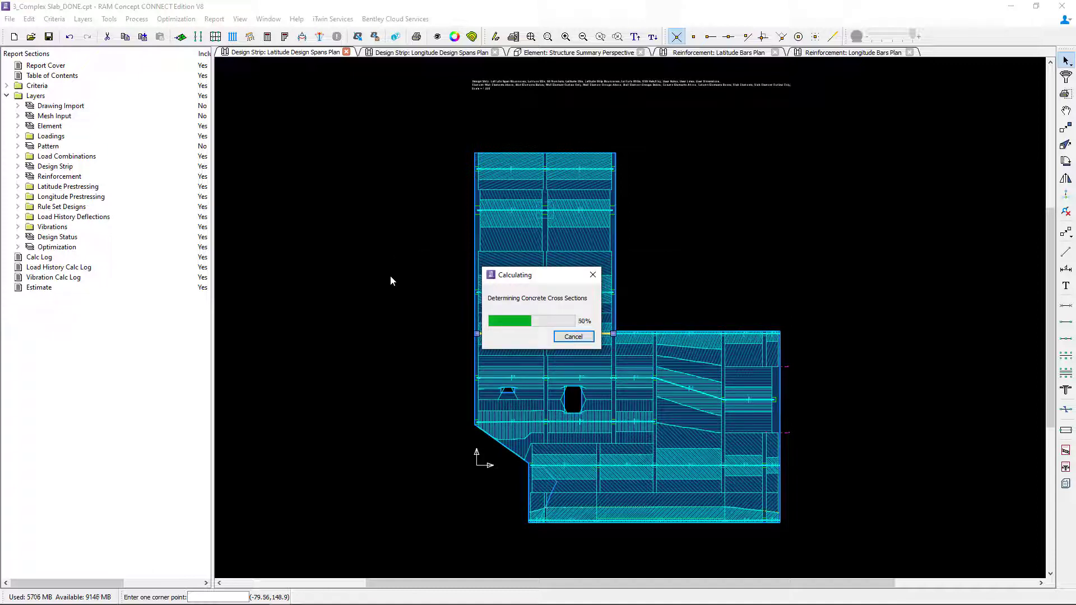
left_click(550, 315)
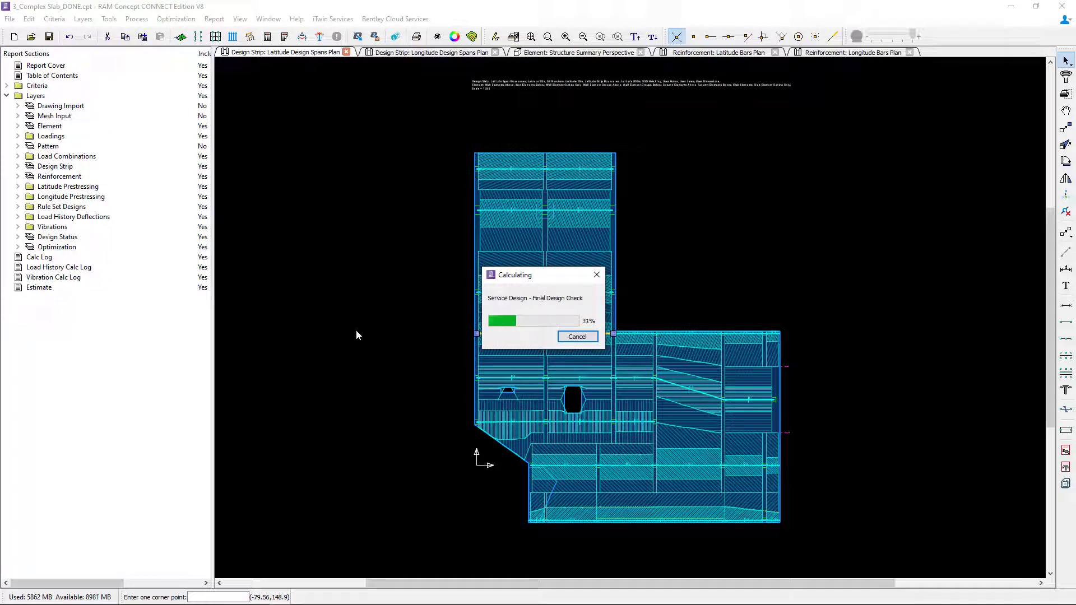
key("Return")
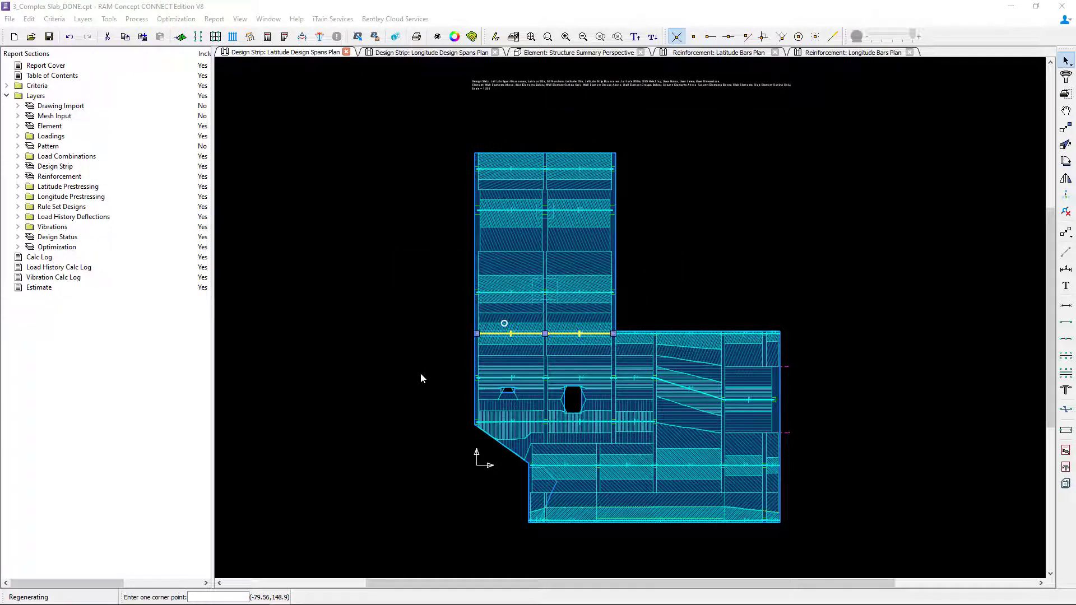
left_click(1051, 52)
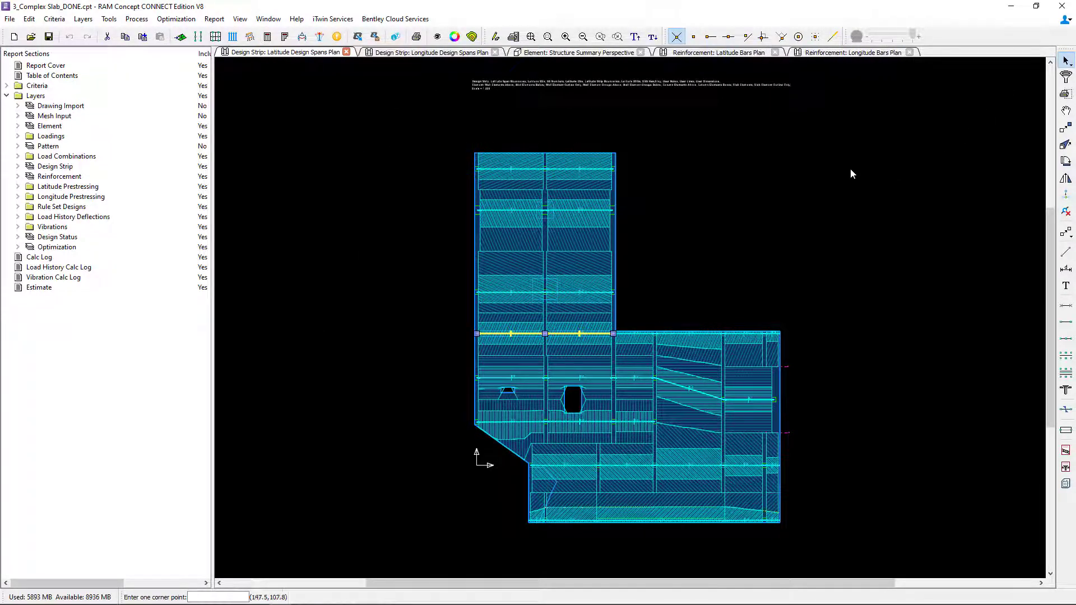
- Zoom in on the #4 closed 2-leg stirrups at 11.8 along the strip, then return to the spans plan
left_click(714, 52)
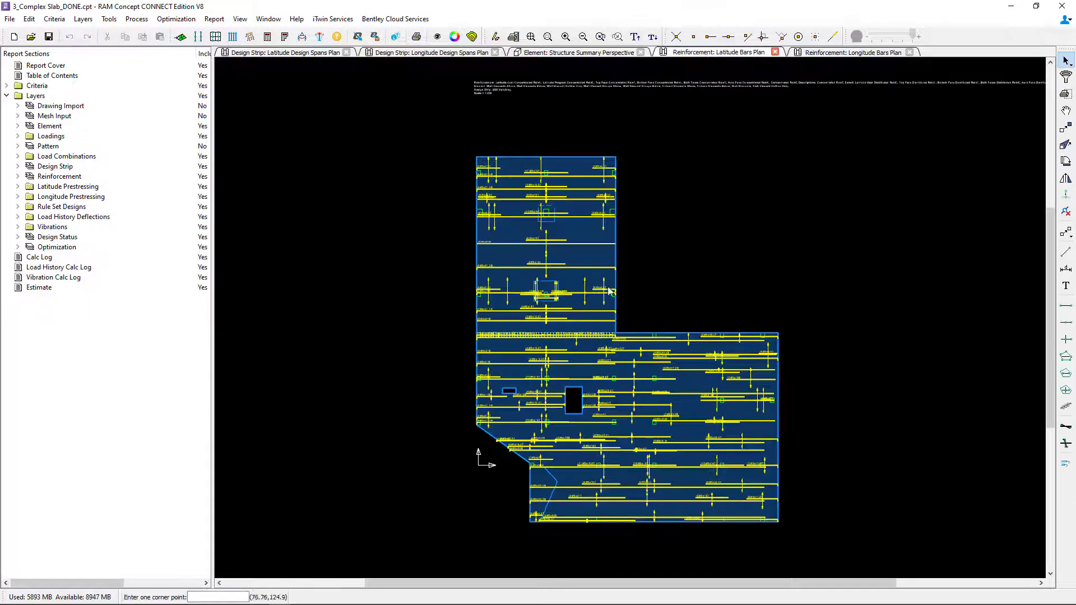
scroll(527, 353, "up", 5)
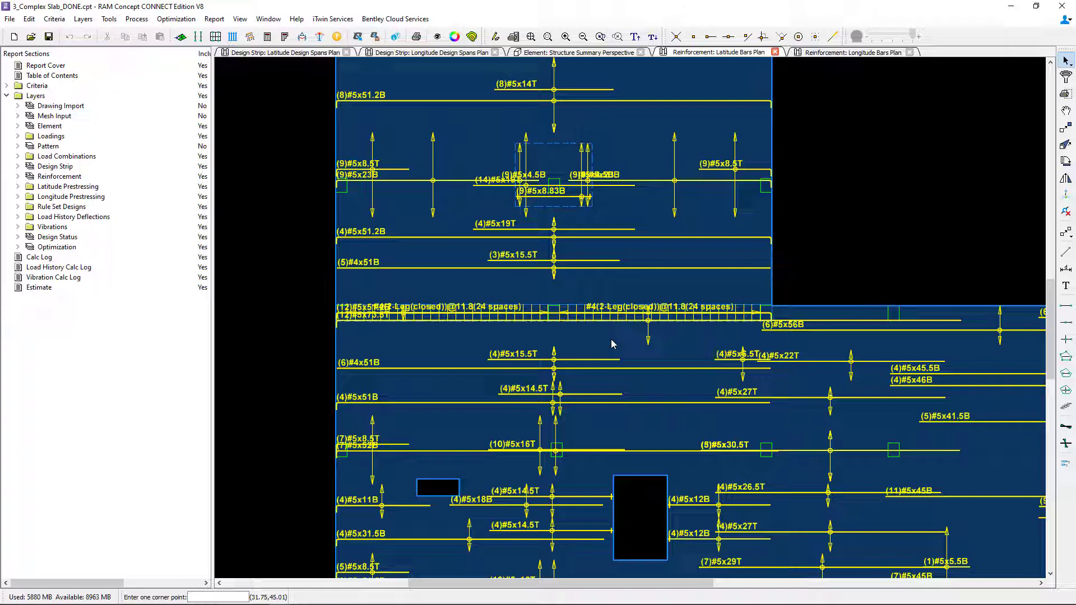
left_click(531, 36)
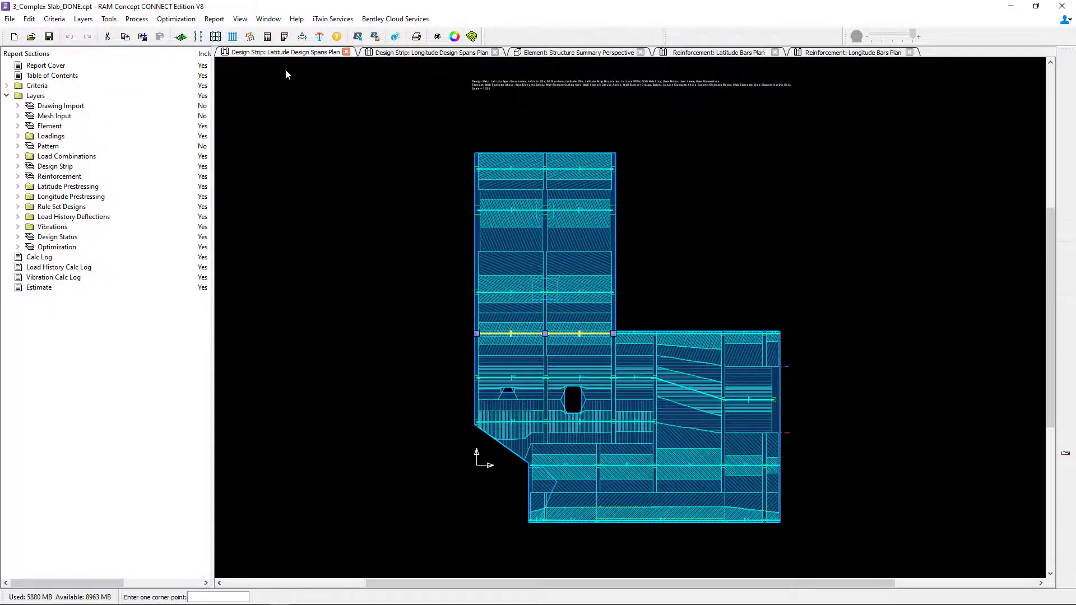
left_click(745, 255)
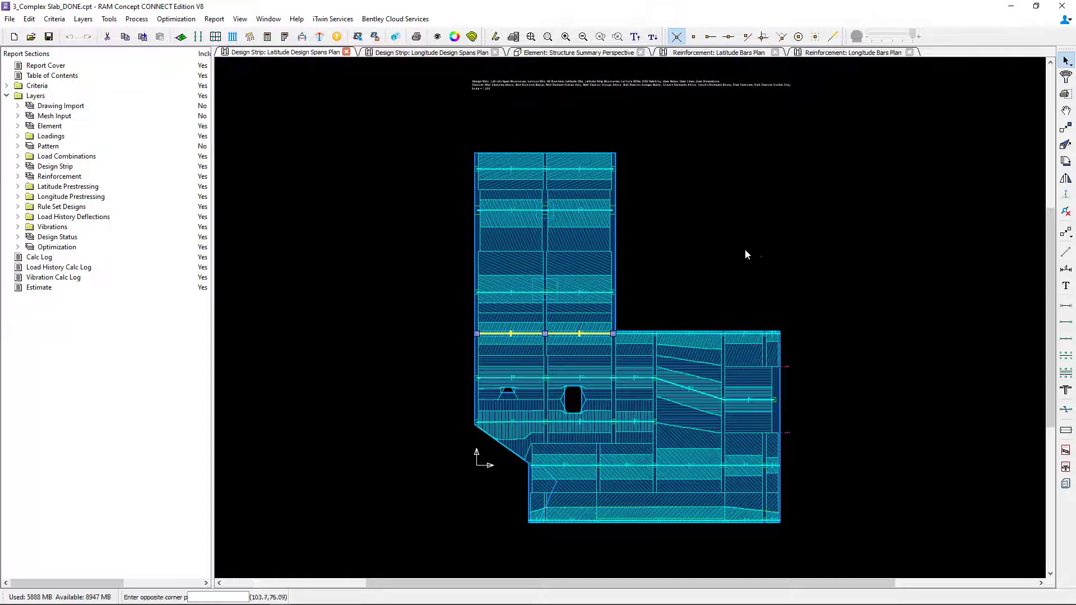
left_click(725, 238)
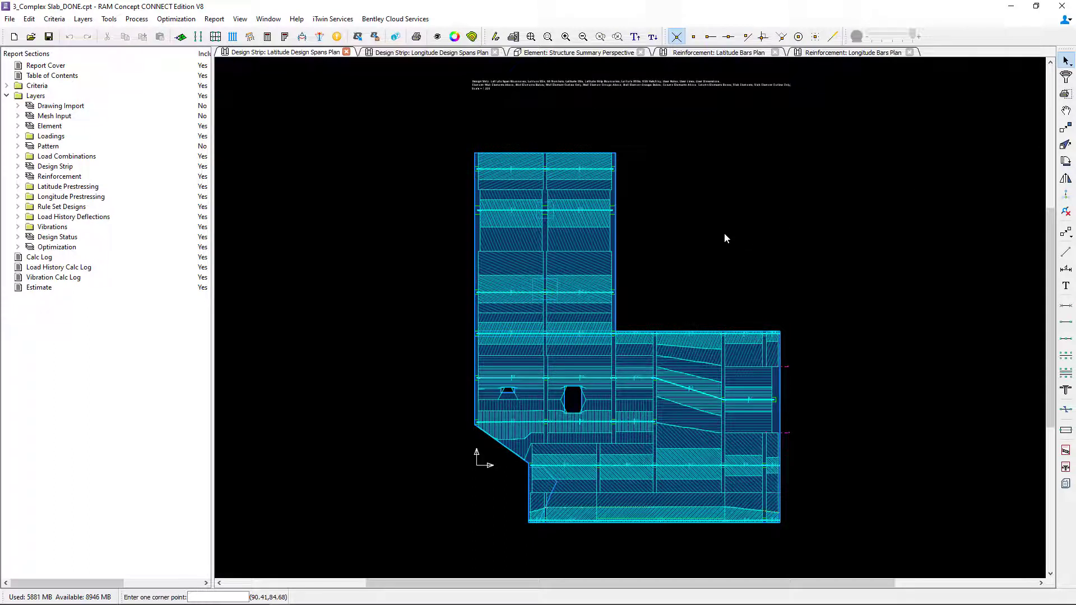